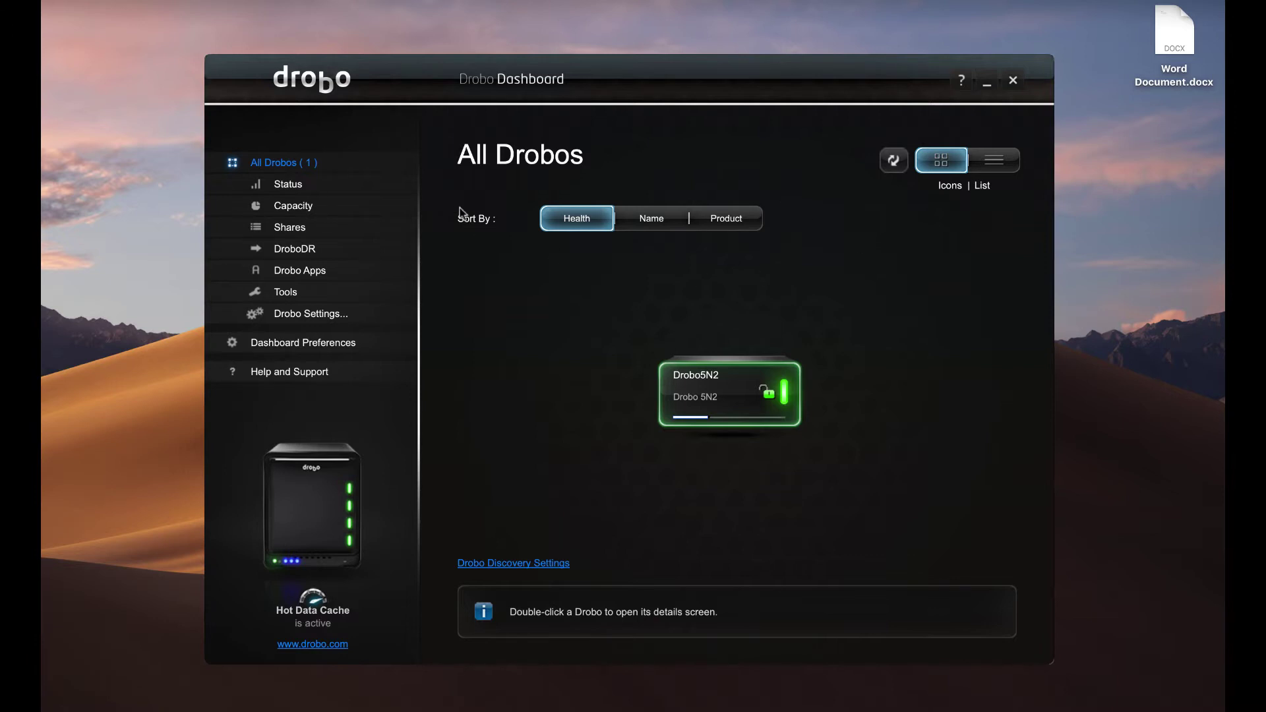
- Mount the Public share on the Drobo5N2 from its Shares list in Drobo Dashboard
{"action": "double_click", "coordinate": [706, 384]}
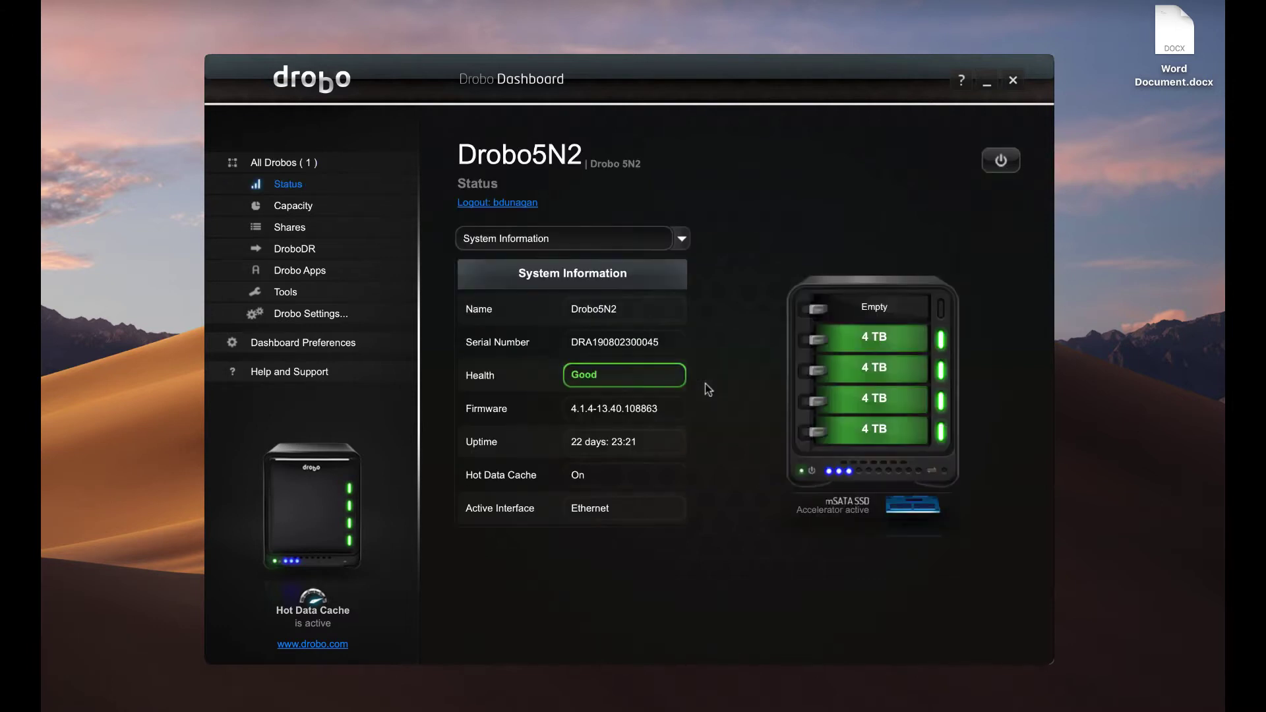
{"action": "left_click", "coordinate": [312, 225]}
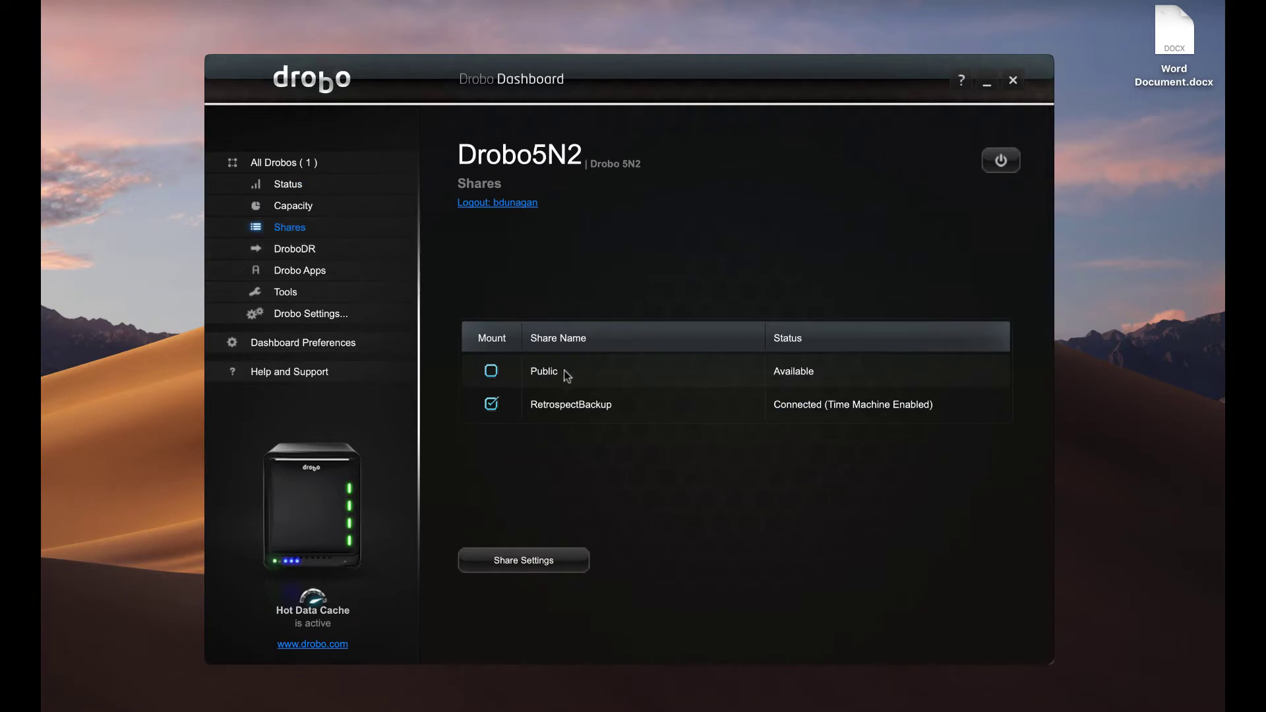
{"action": "left_click", "coordinate": [491, 373]}
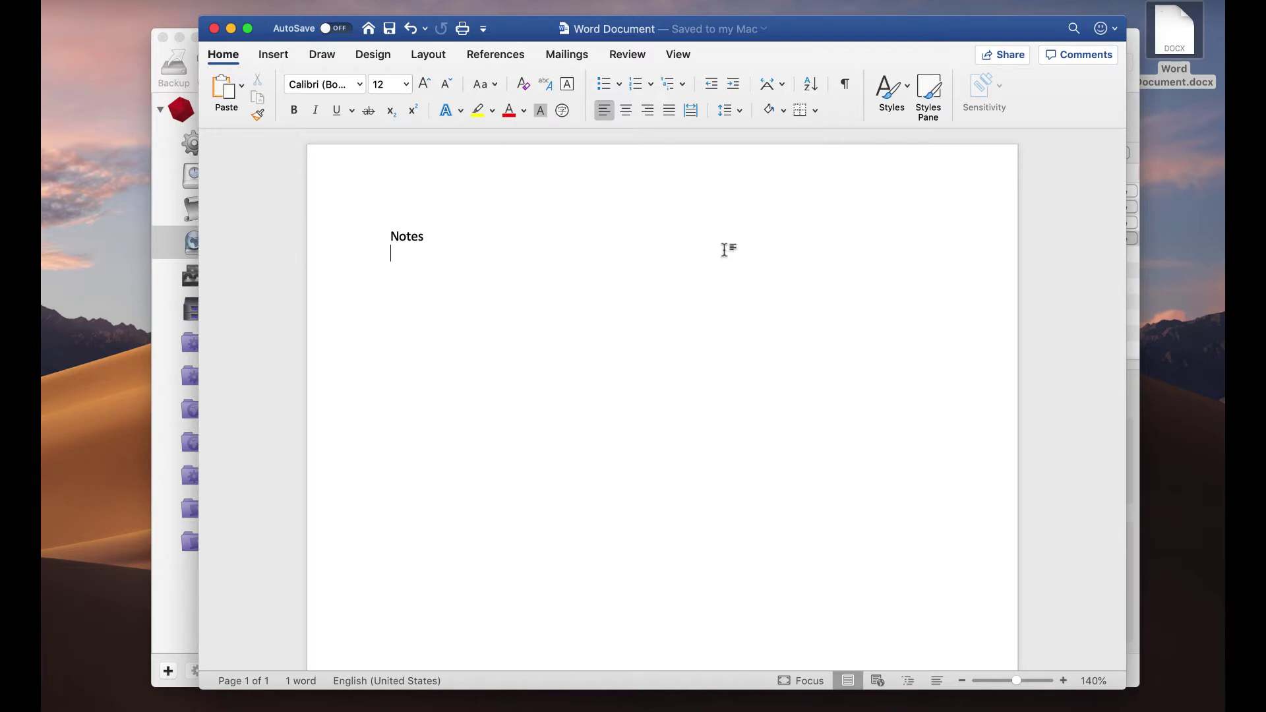
- Add the line "Let's back this up." below Notes, then save and close the document
{"action": "key", "text": "Return"}
{"action": "type", "text": "Le"}
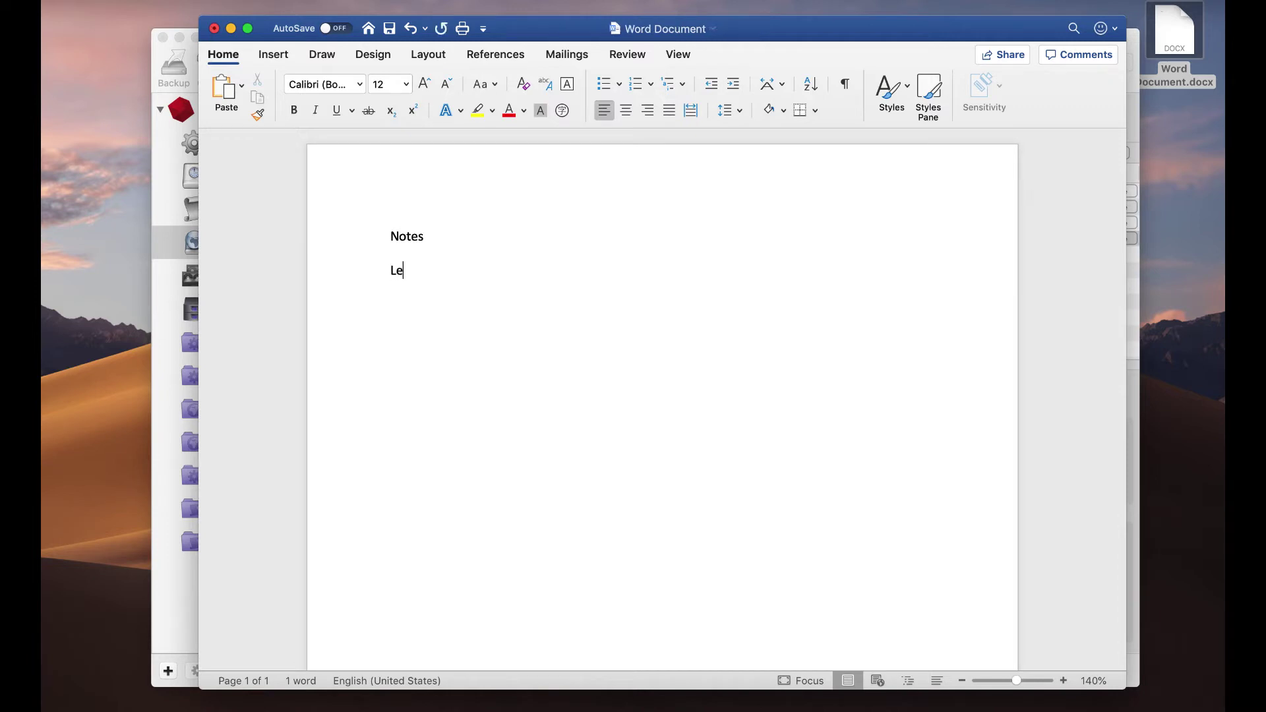
{"action": "type", "text": "t's back this up"}
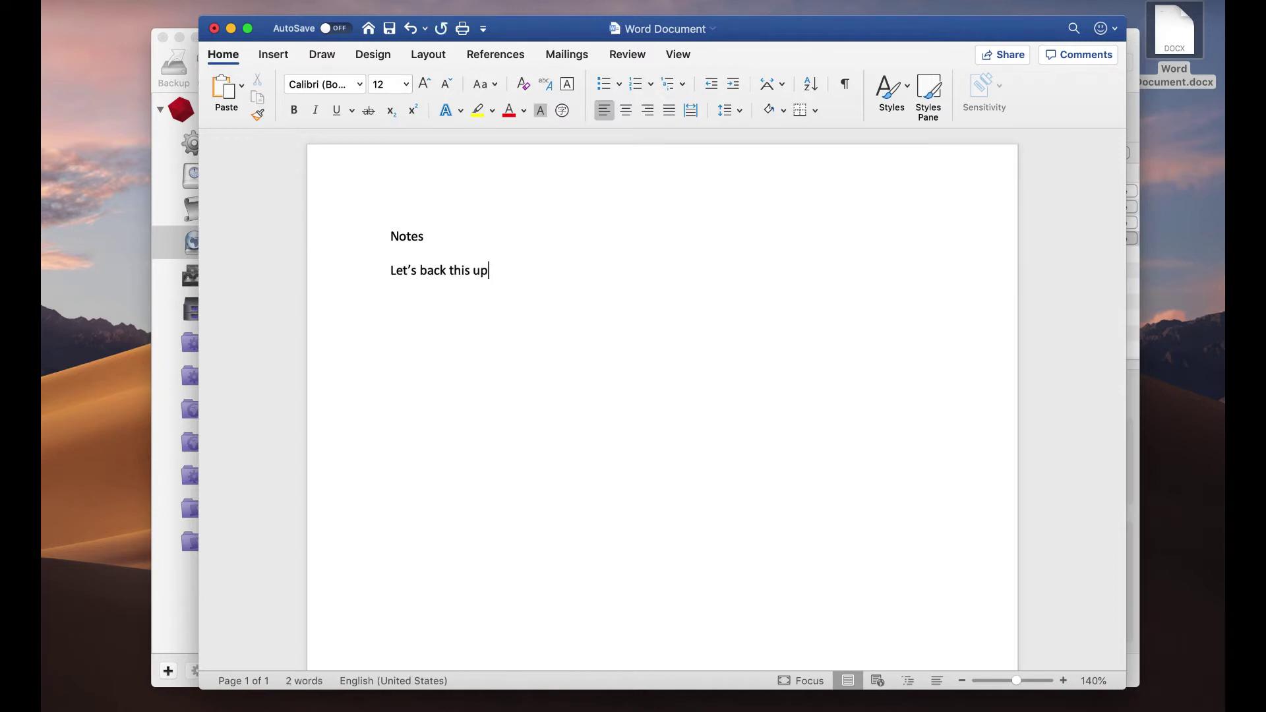
{"action": "type", "text": "."}
{"action": "key", "text": "Return"}
{"action": "key", "text": "super+s"}
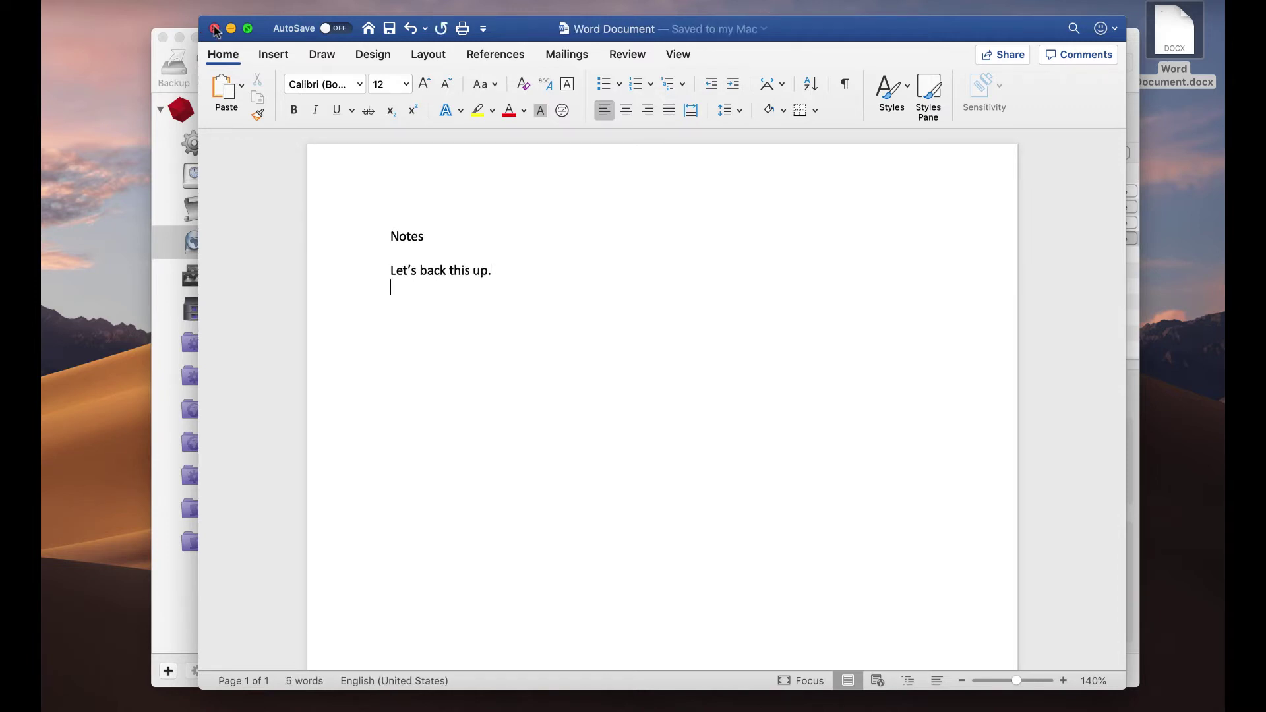
{"action": "left_click", "coordinate": [214, 29]}
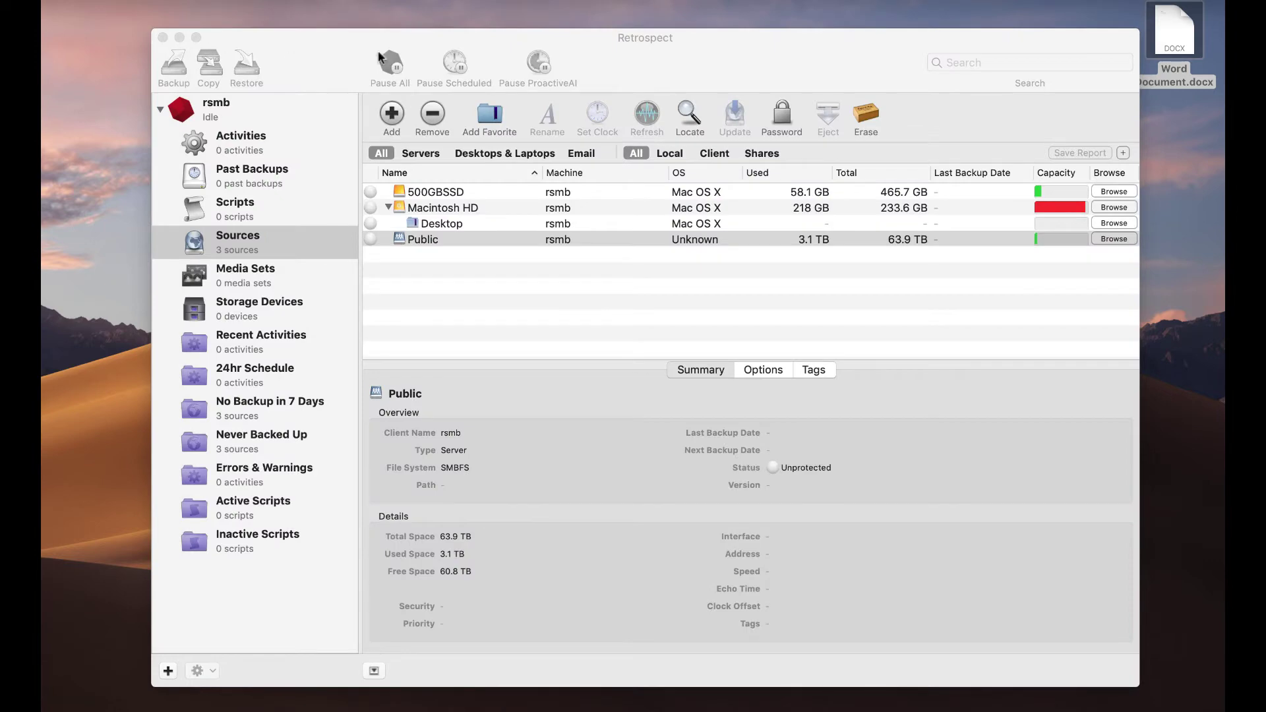
- Start a custom backup in Retrospect with the Desktop as its source
{"action": "left_click", "coordinate": [521, 314]}
{"action": "left_click", "coordinate": [178, 64]}
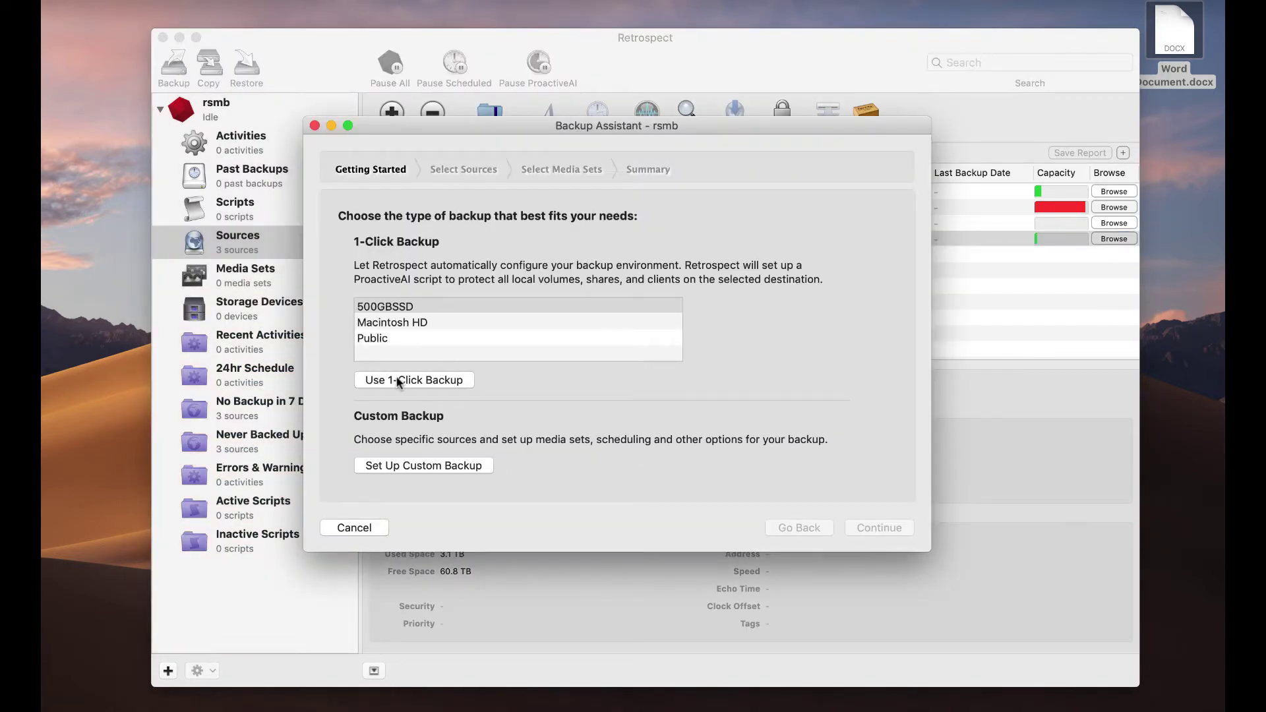
{"action": "left_click", "coordinate": [417, 469]}
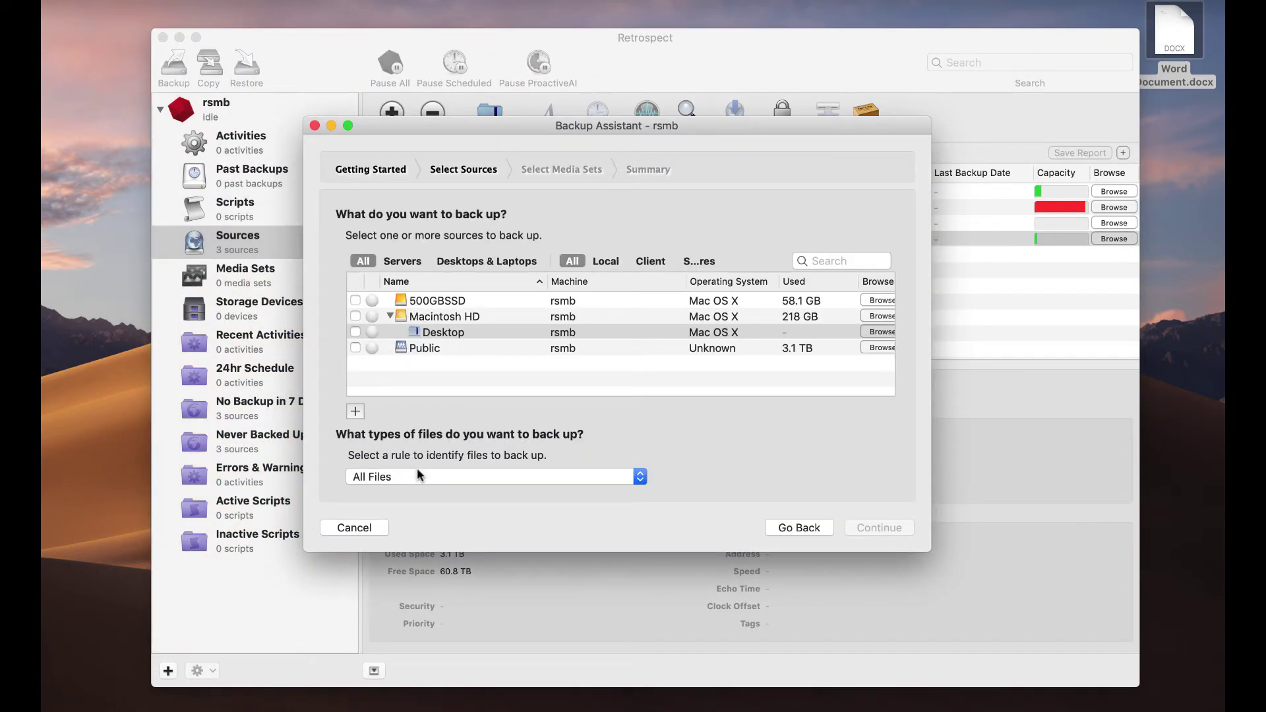
{"action": "left_click", "coordinate": [355, 332]}
{"action": "left_click", "coordinate": [880, 529]}
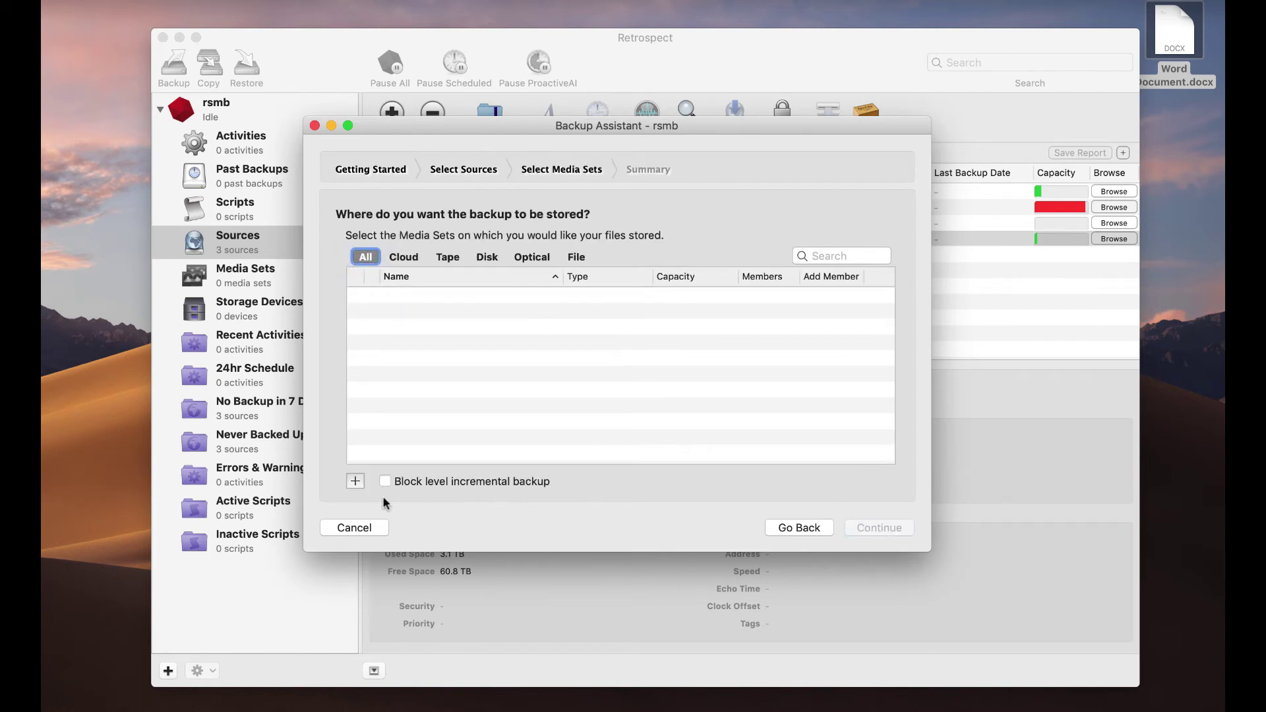
- Define a new media set named 'Drobo Set' with AES-256 encryption and a password
{"action": "left_click", "coordinate": [348, 481]}
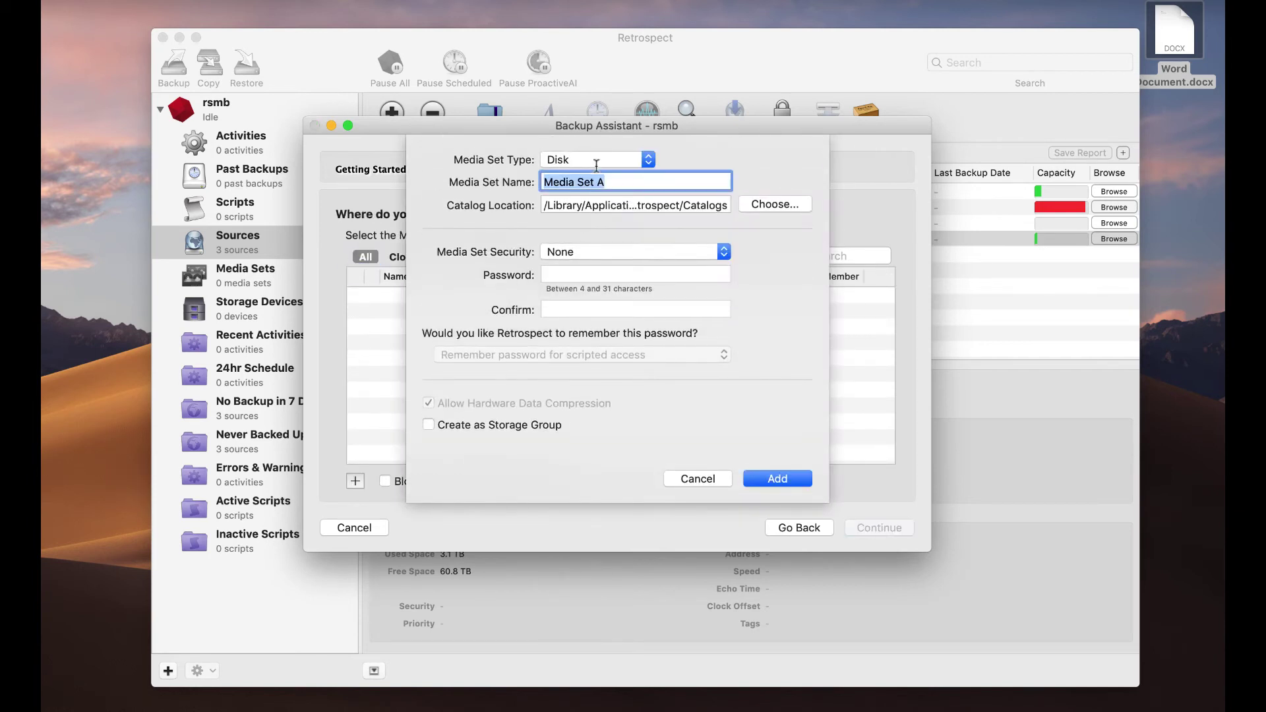
{"action": "type", "text": "Drobo"}
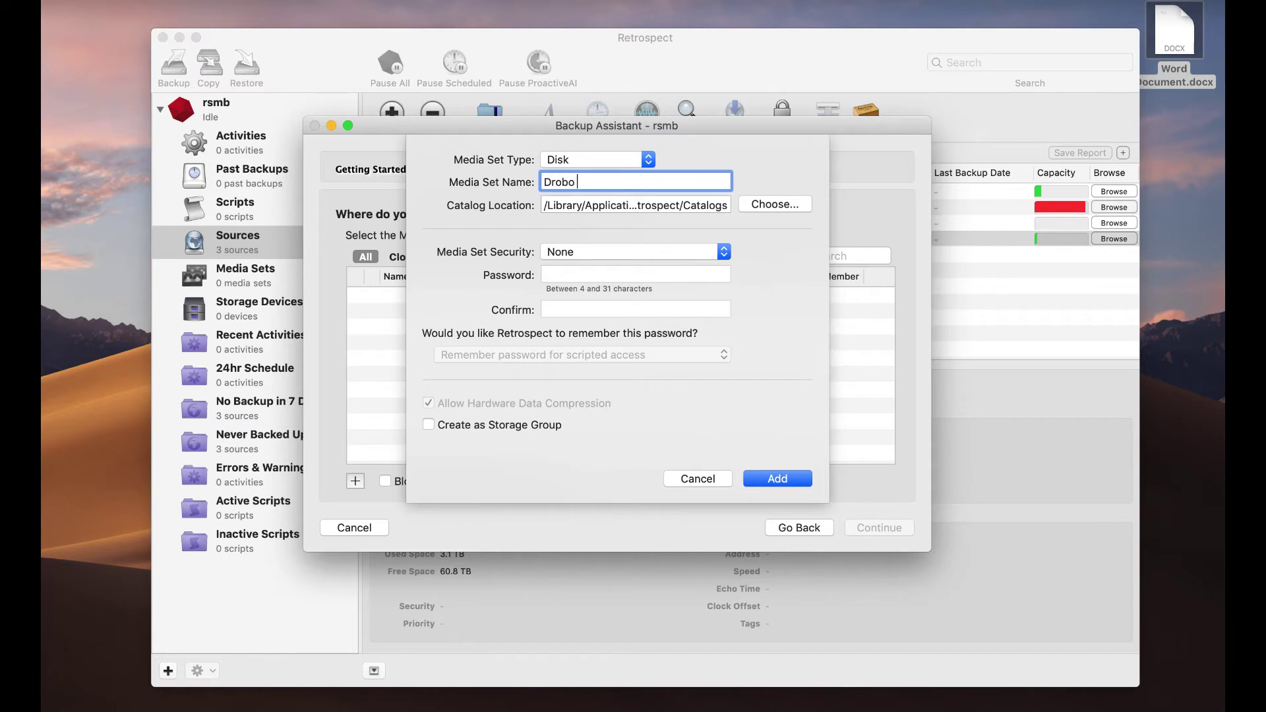
{"action": "type", "text": " Set"}
{"action": "left_click", "coordinate": [616, 249]}
{"action": "left_click", "coordinate": [603, 330]}
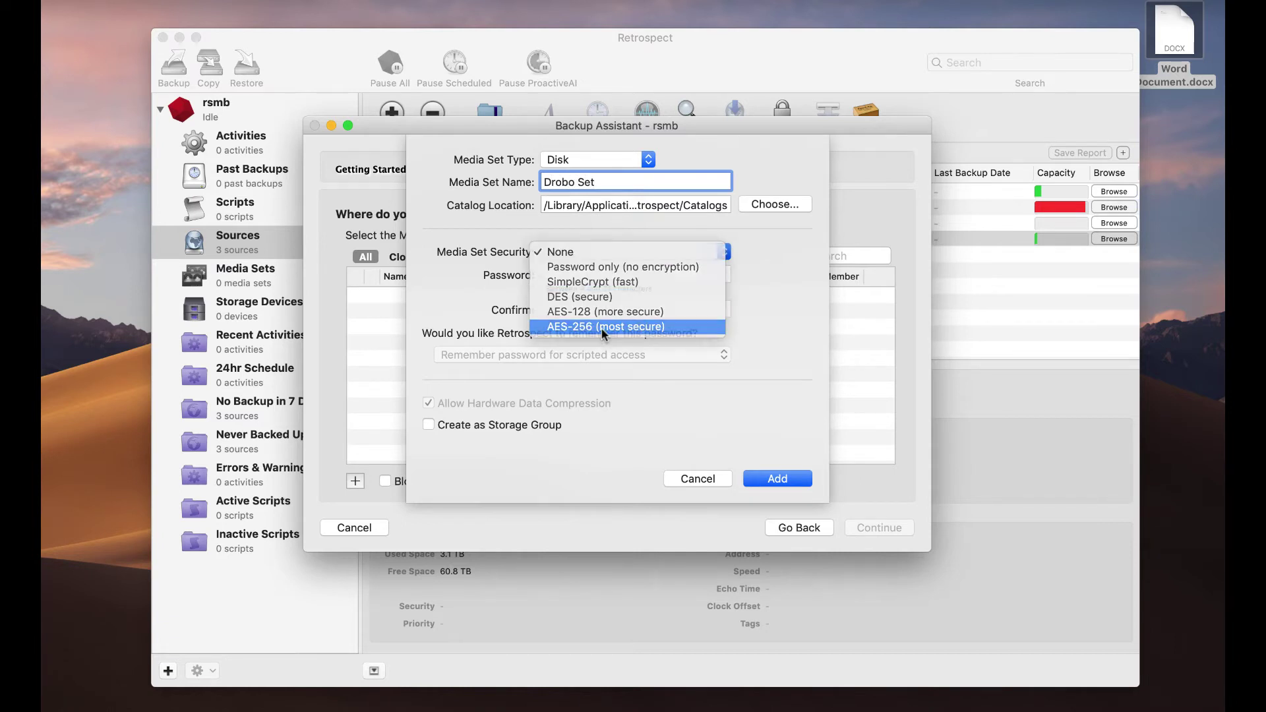
{"action": "left_click", "coordinate": [611, 276]}
{"action": "type", "text": "•••••••••"}
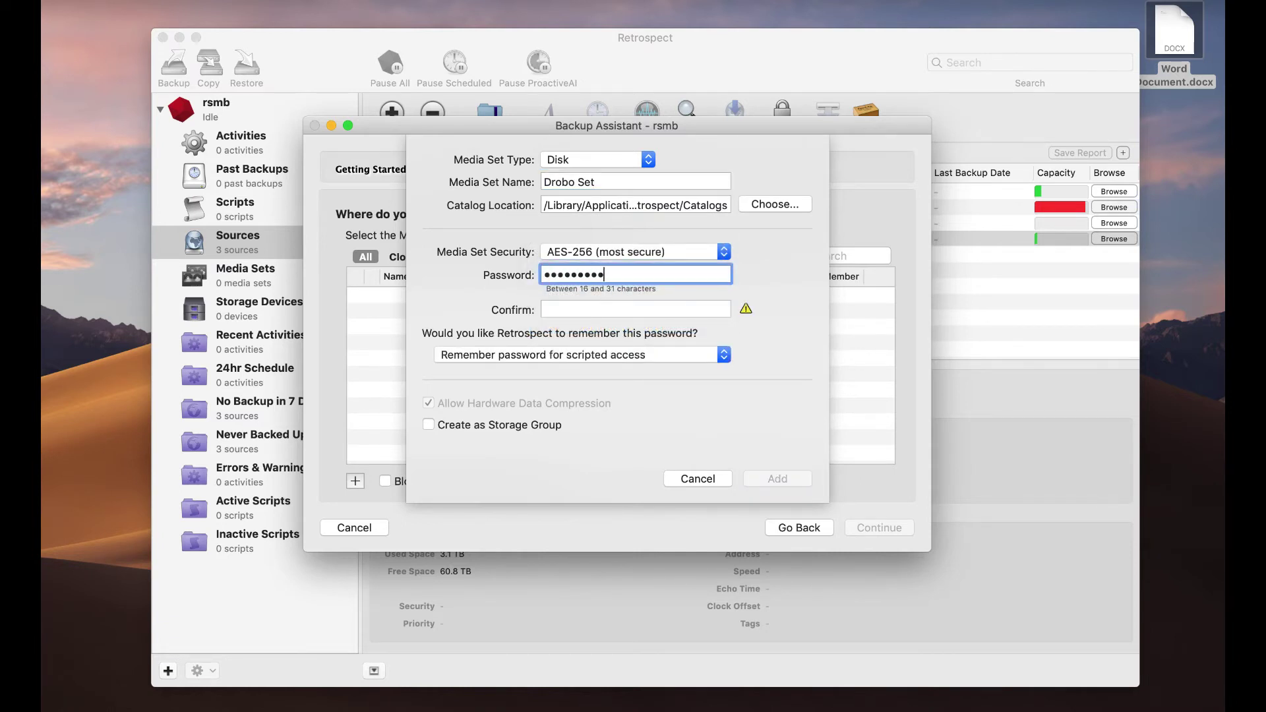
{"action": "type", "text": "•••••••"}
{"action": "key", "text": "Tab"}
{"action": "type", "text": "••••••••••••••••"}
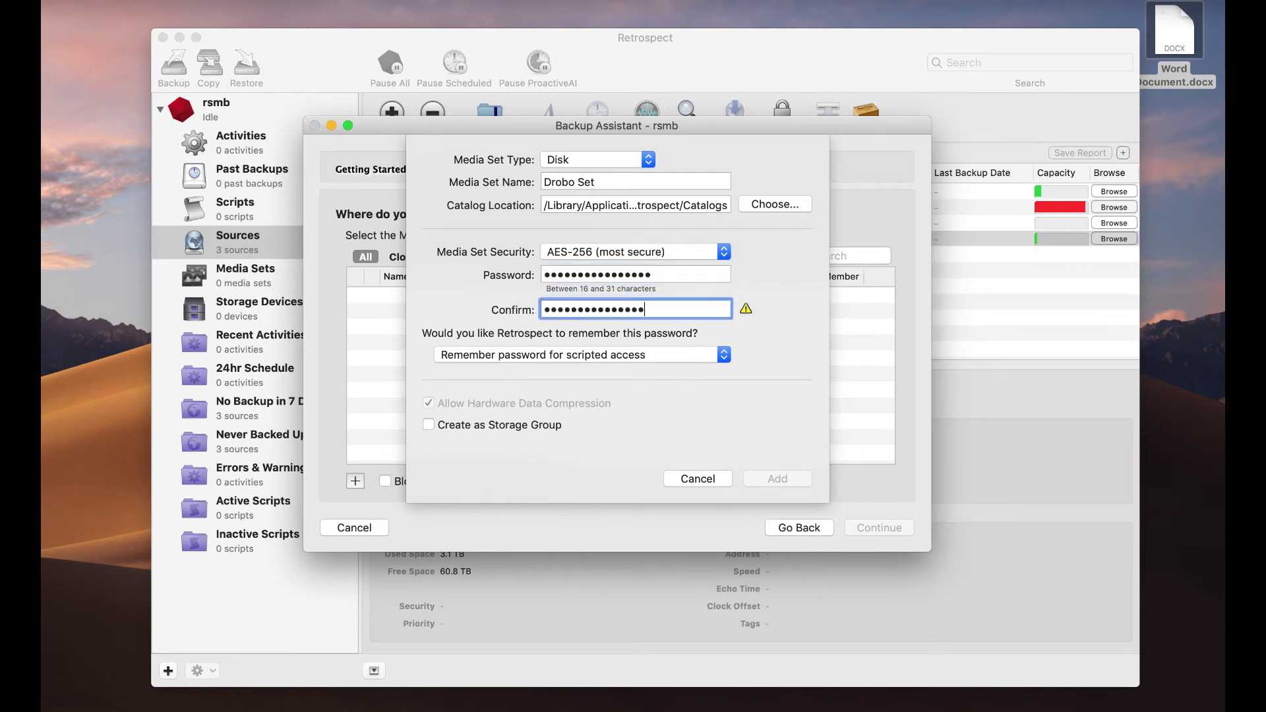
- Store Drobo Set on the Drobo Public share, run the Desktop backup, and watch it in Activities
{"action": "left_click", "coordinate": [760, 483]}
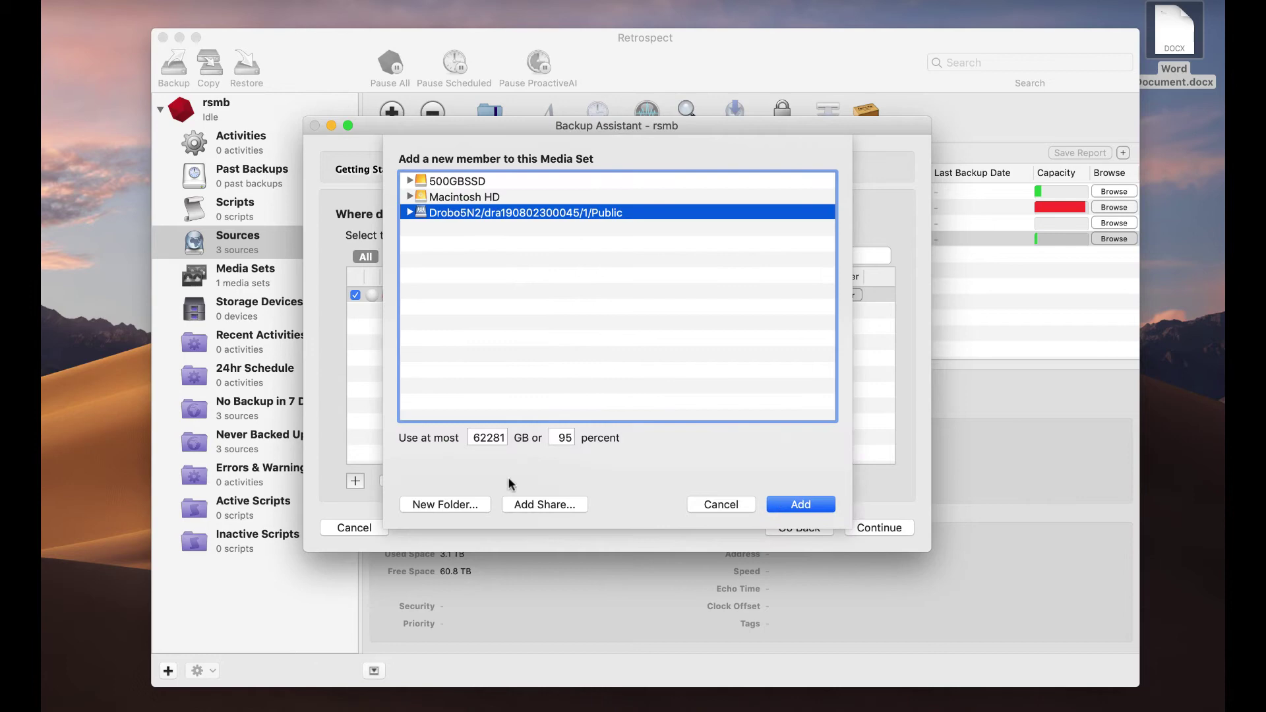
{"action": "left_click", "coordinate": [801, 505]}
{"action": "left_click", "coordinate": [875, 529]}
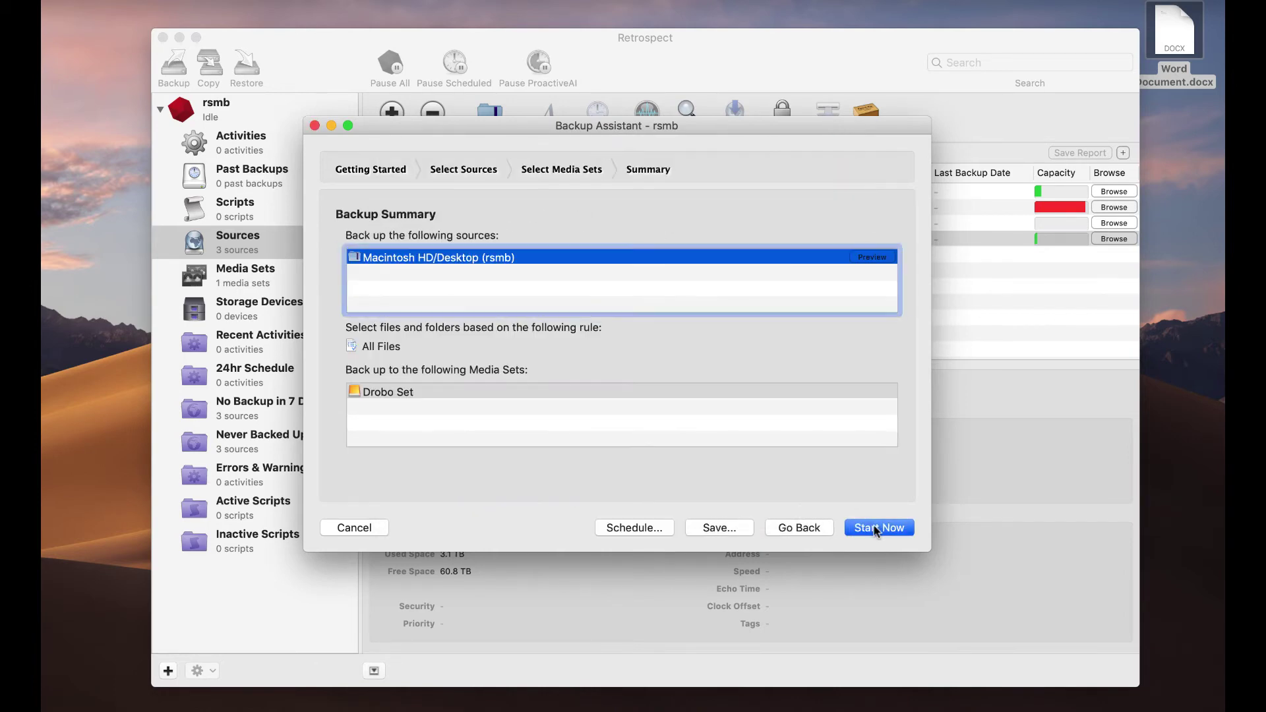
{"action": "left_click", "coordinate": [874, 528]}
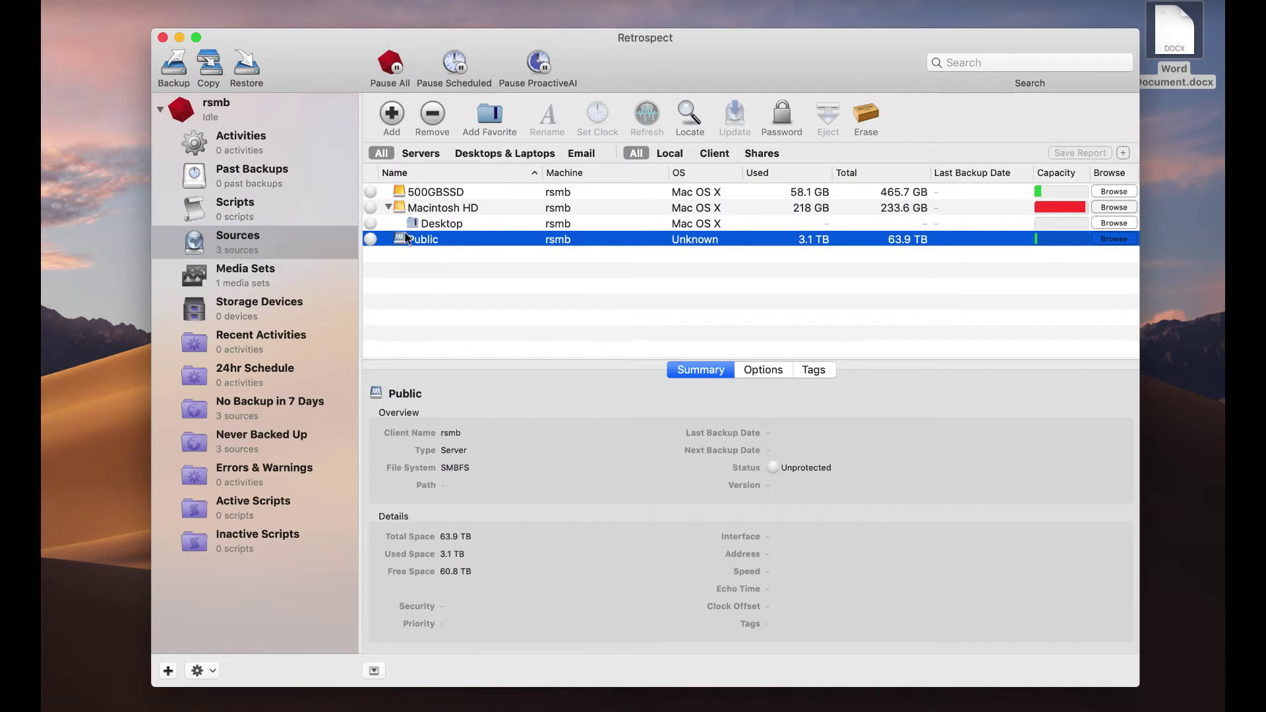
{"action": "left_click", "coordinate": [279, 137]}
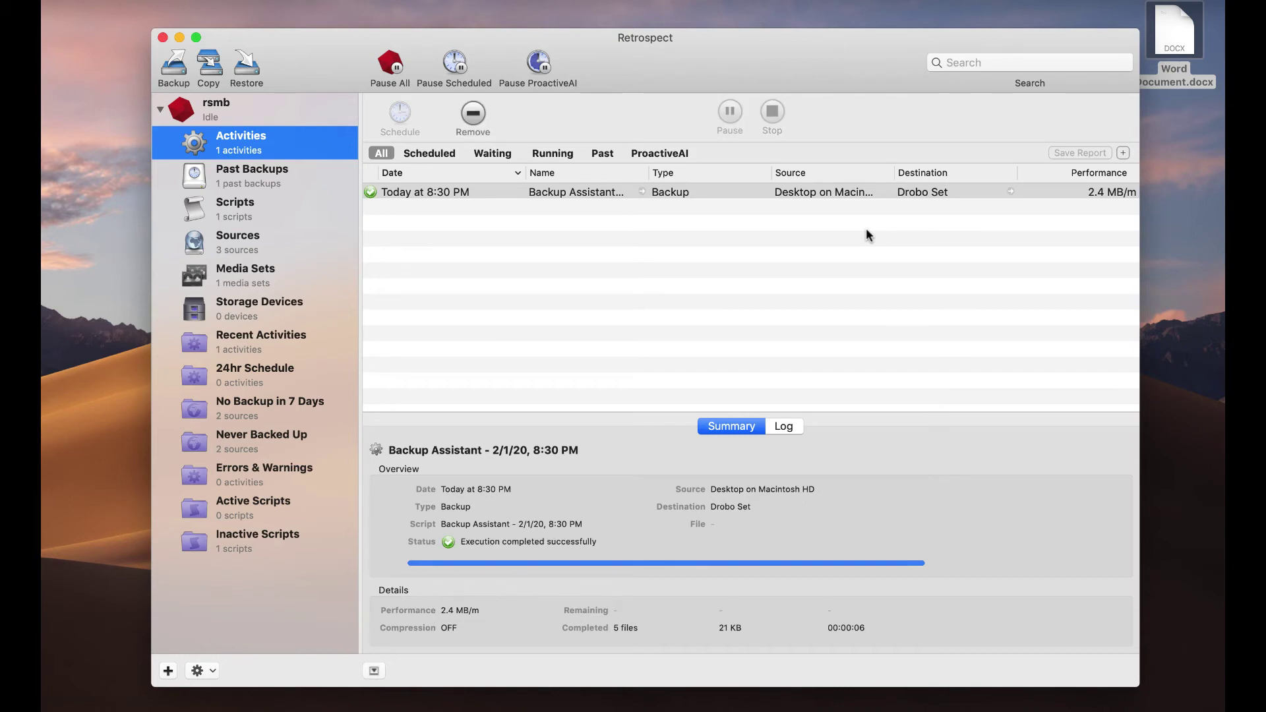
- Delete Word Document.docx from the desktop
{"action": "left_click_drag", "start_coordinate": [1169, 129], "coordinate": [1183, 50]}
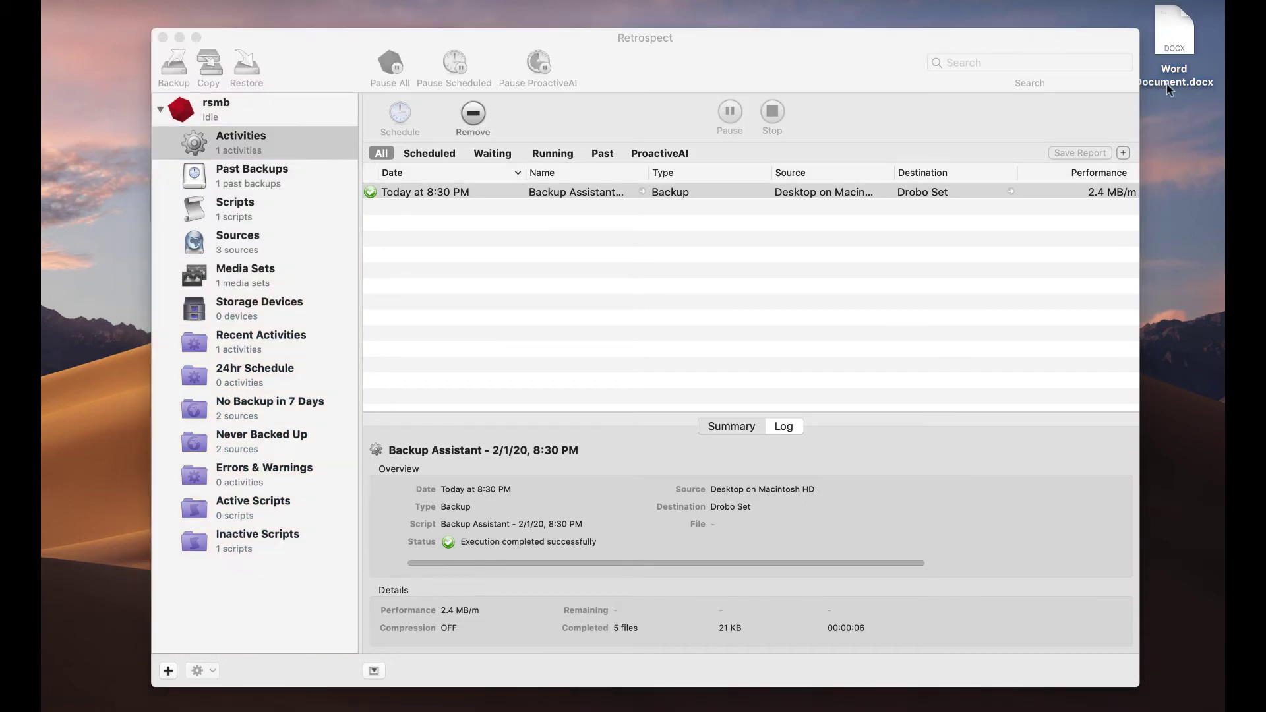
{"action": "key", "text": "super+BackSpace"}
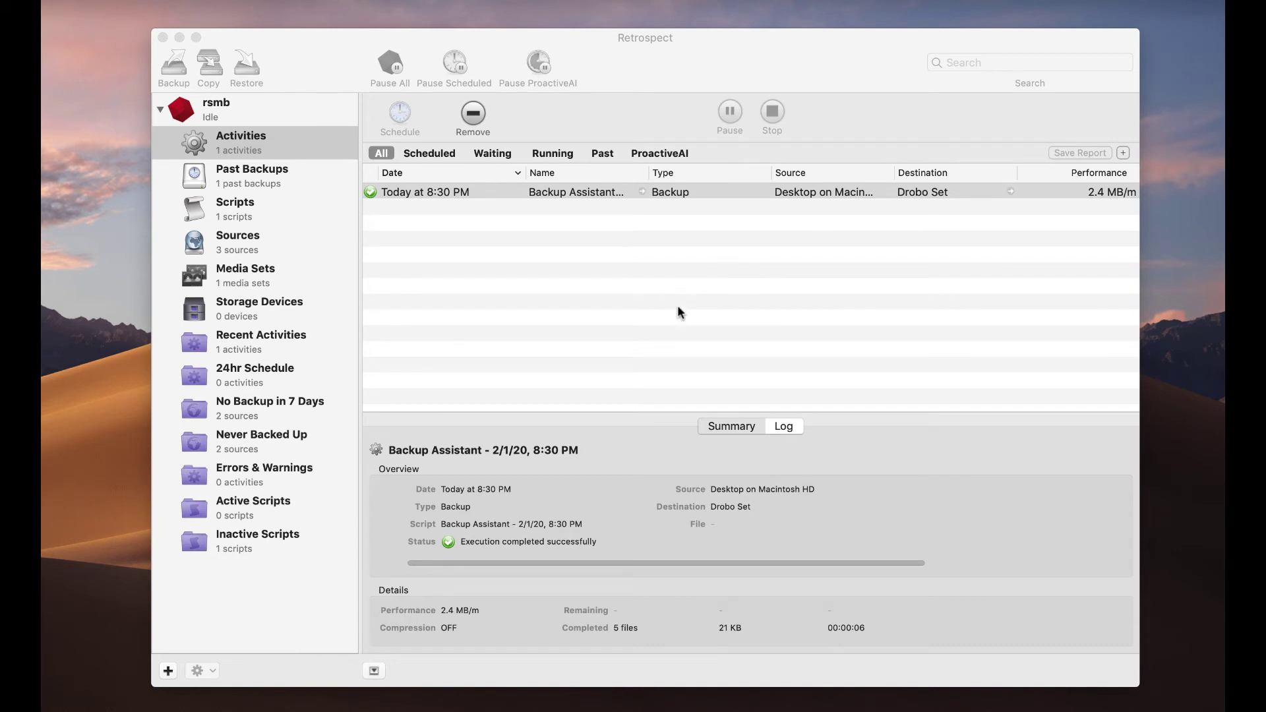
{"action": "left_click", "coordinate": [679, 310]}
- Restore the Desktop backup from Drobo Set to the Desktop, starting it immediately
{"action": "left_click", "coordinate": [251, 69]}
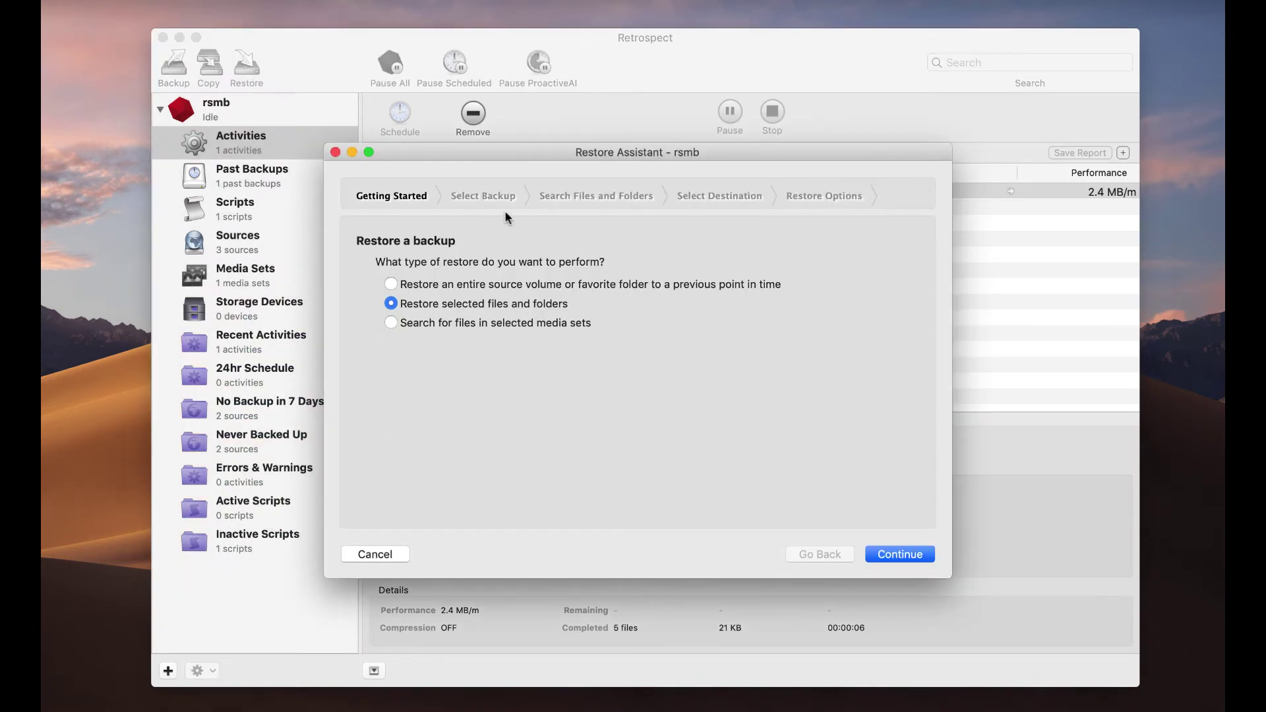
{"action": "left_click", "coordinate": [901, 554]}
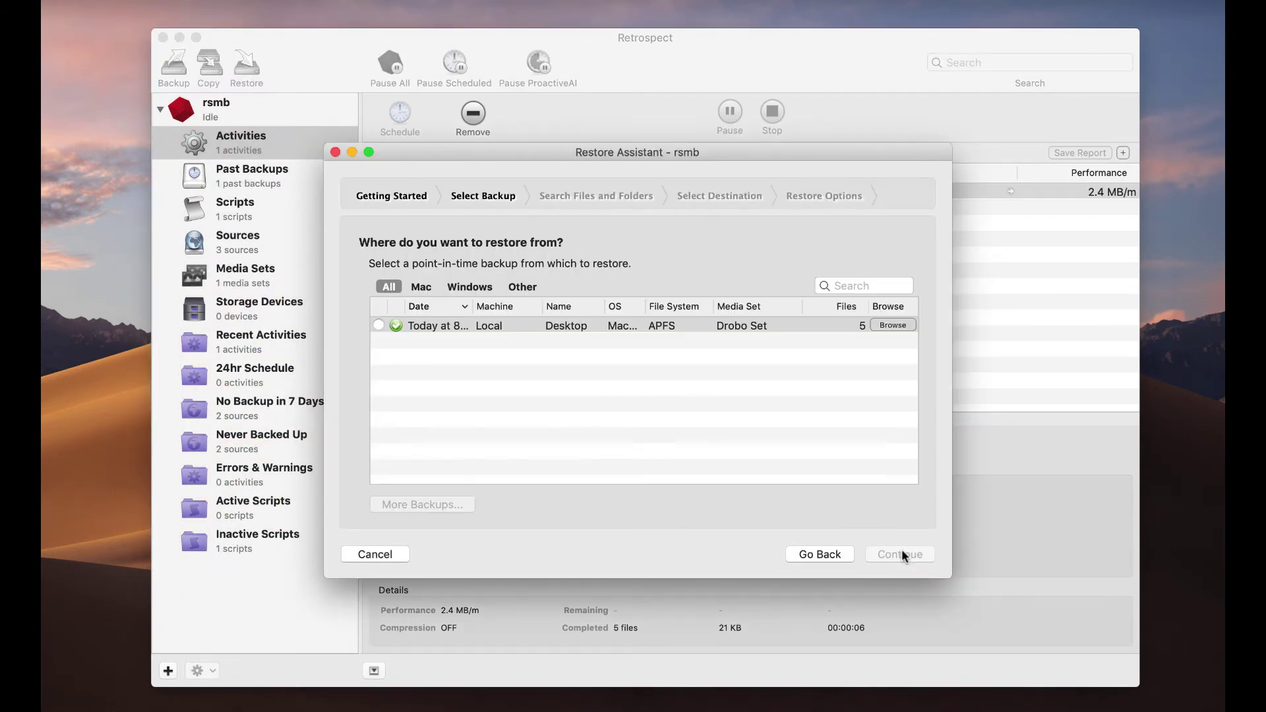
{"action": "left_click", "coordinate": [378, 325]}
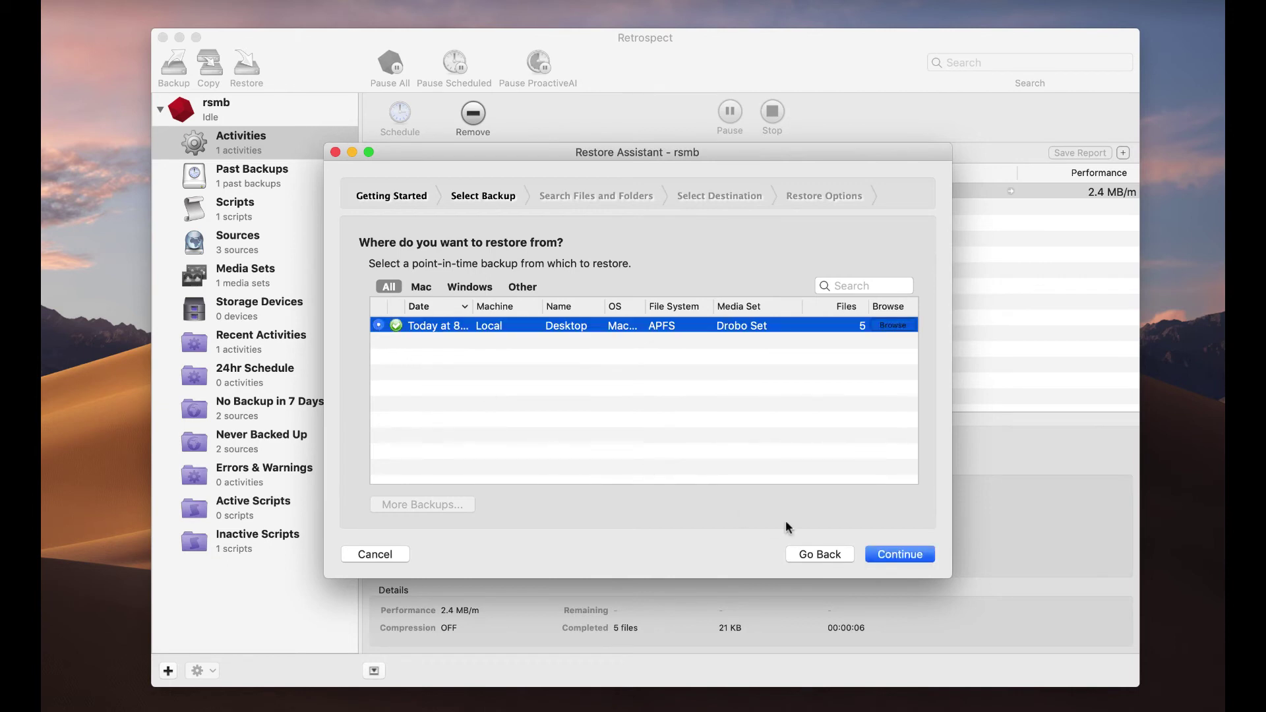
{"action": "left_click", "coordinate": [894, 556]}
{"action": "left_click", "coordinate": [378, 356]}
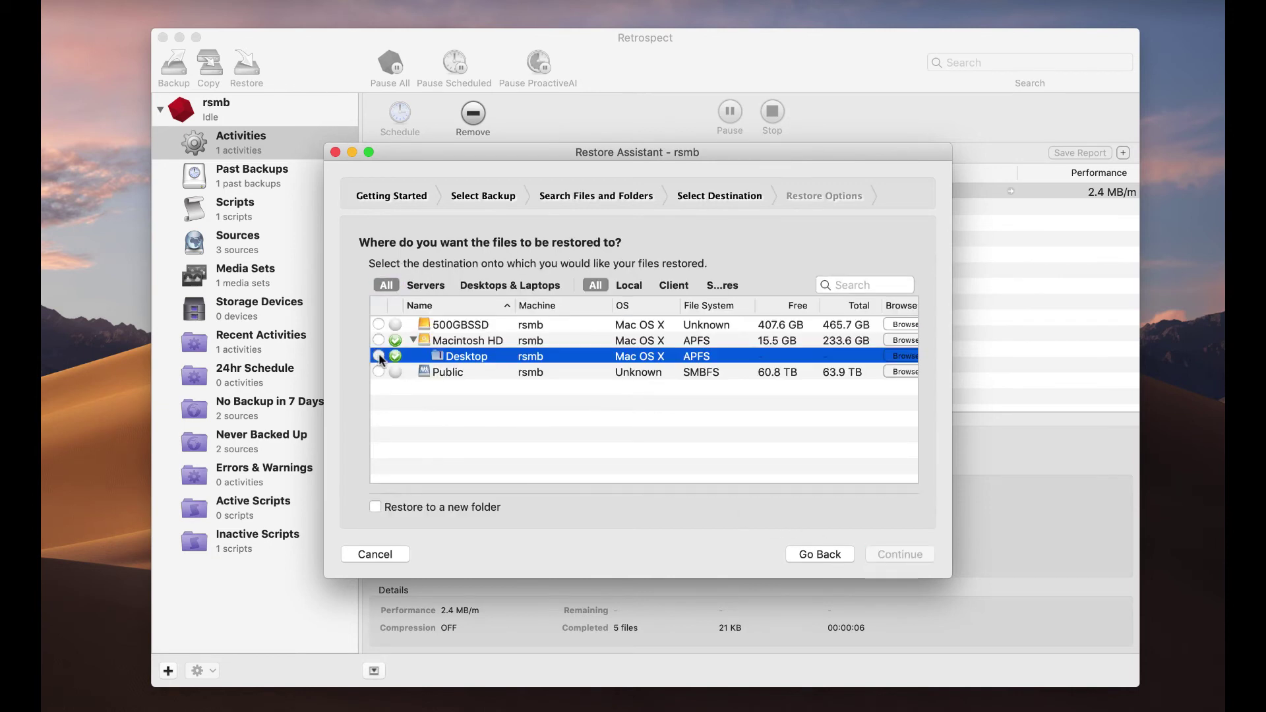
{"action": "left_click", "coordinate": [899, 559]}
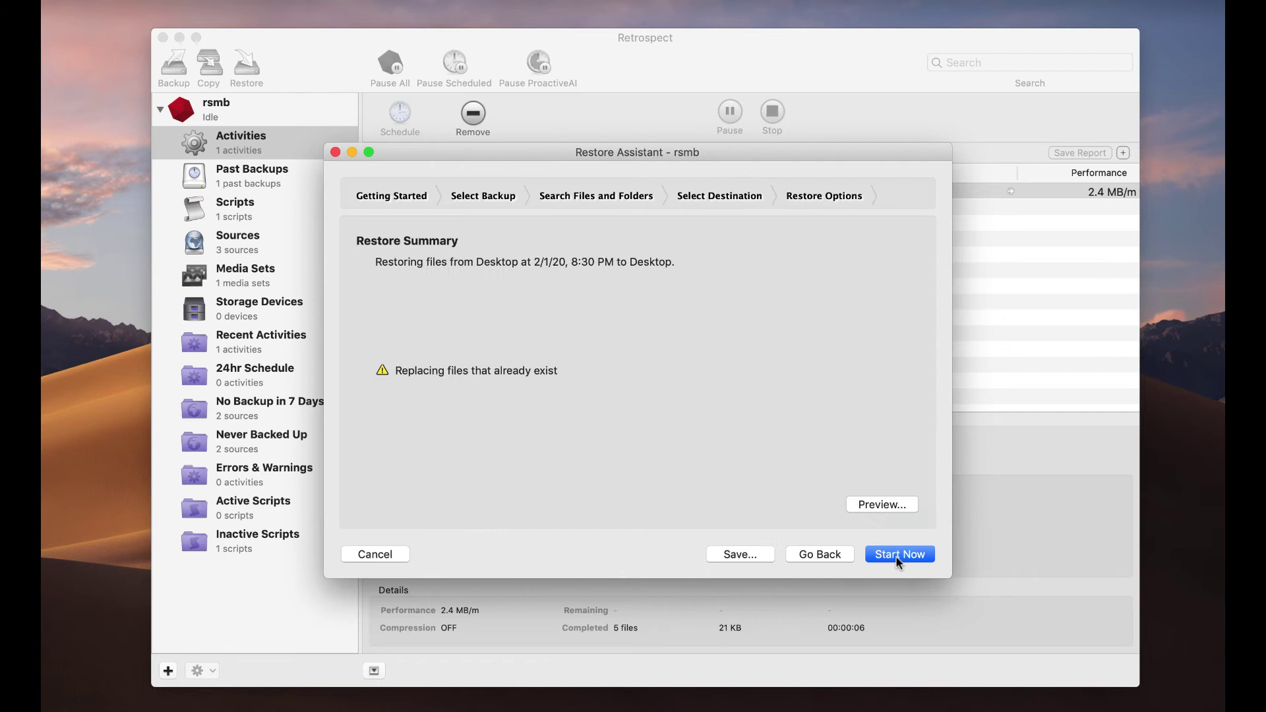
{"action": "left_click", "coordinate": [899, 556]}
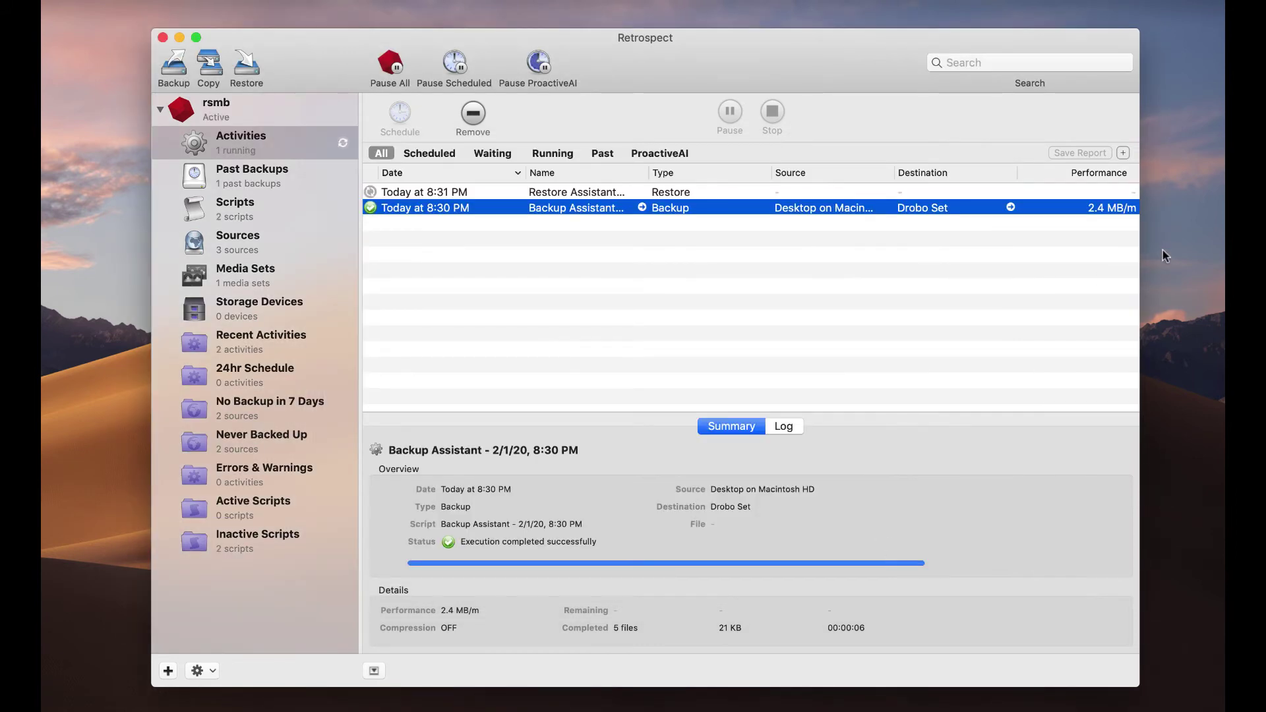
- Watch the Drobo Set restore finish, then select the recovered Word Document.docx on the desktop
{"action": "left_click", "coordinate": [566, 192]}
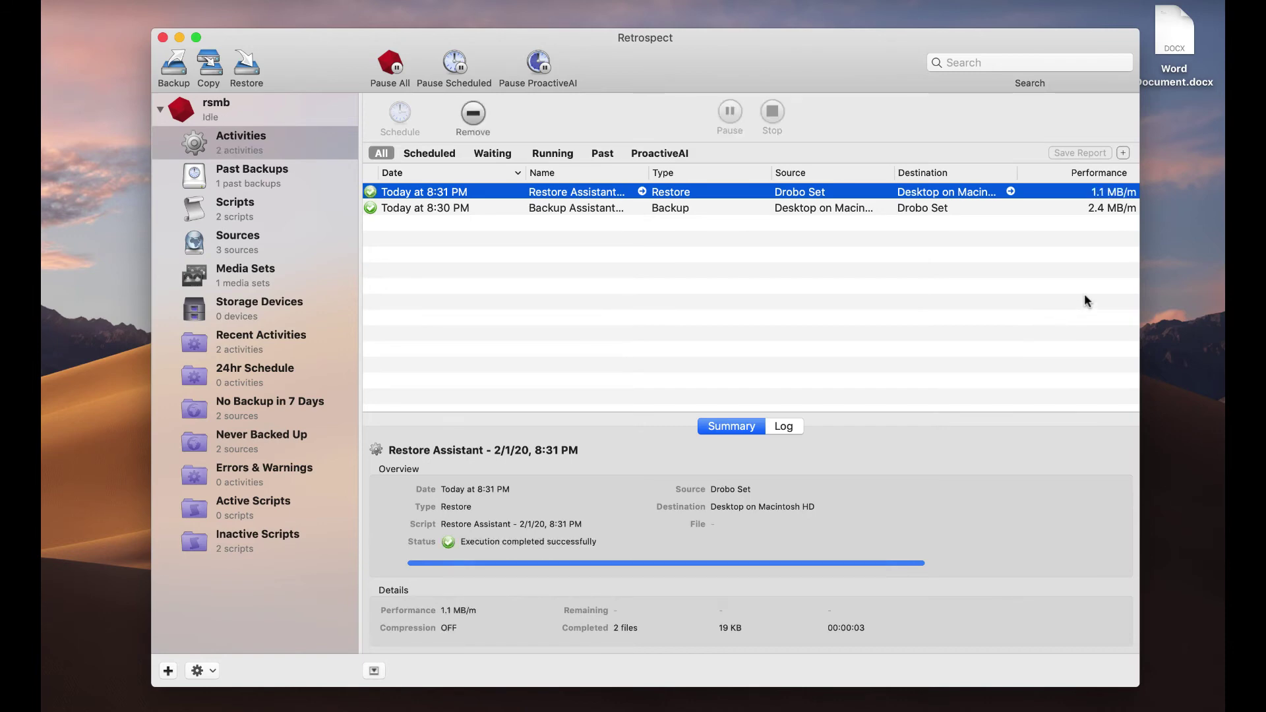
{"action": "left_click", "coordinate": [1176, 32]}
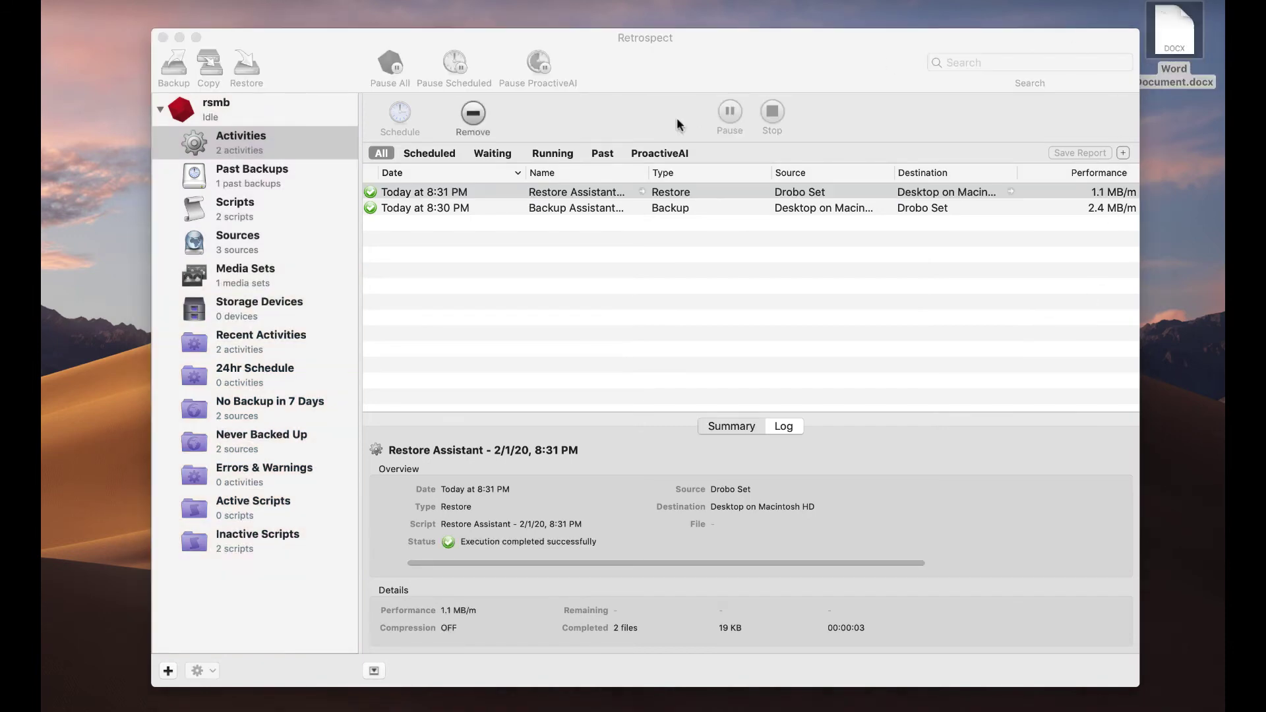